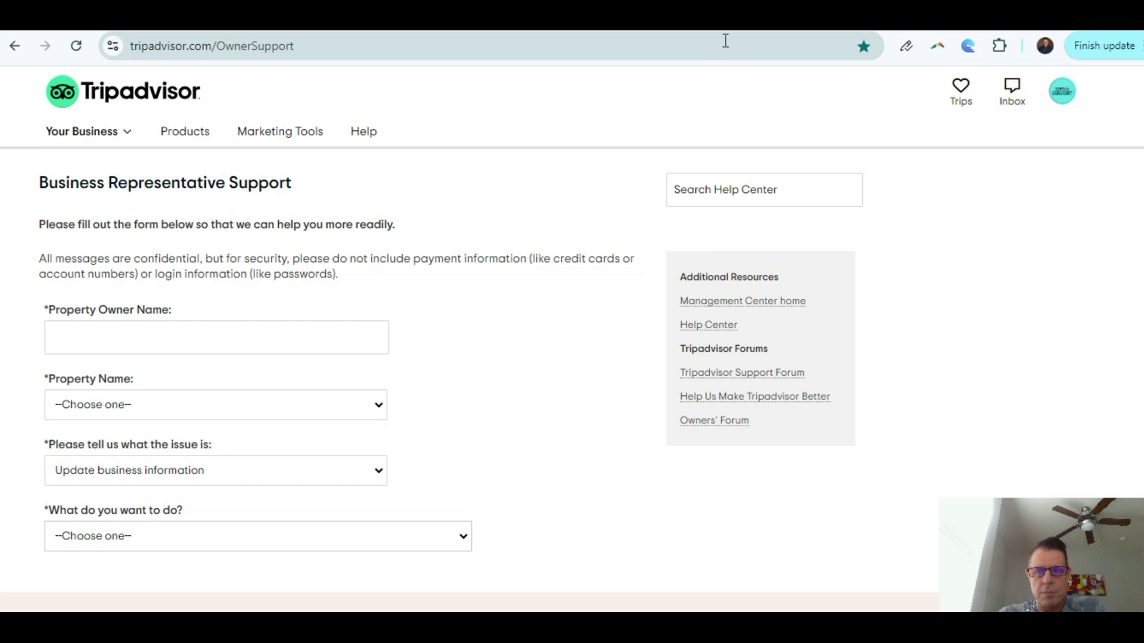
Open the Express Inn Hobby Airport business info and expand the FAQ on removing old reviews and photos after a renovation.
left_click(757, 31)
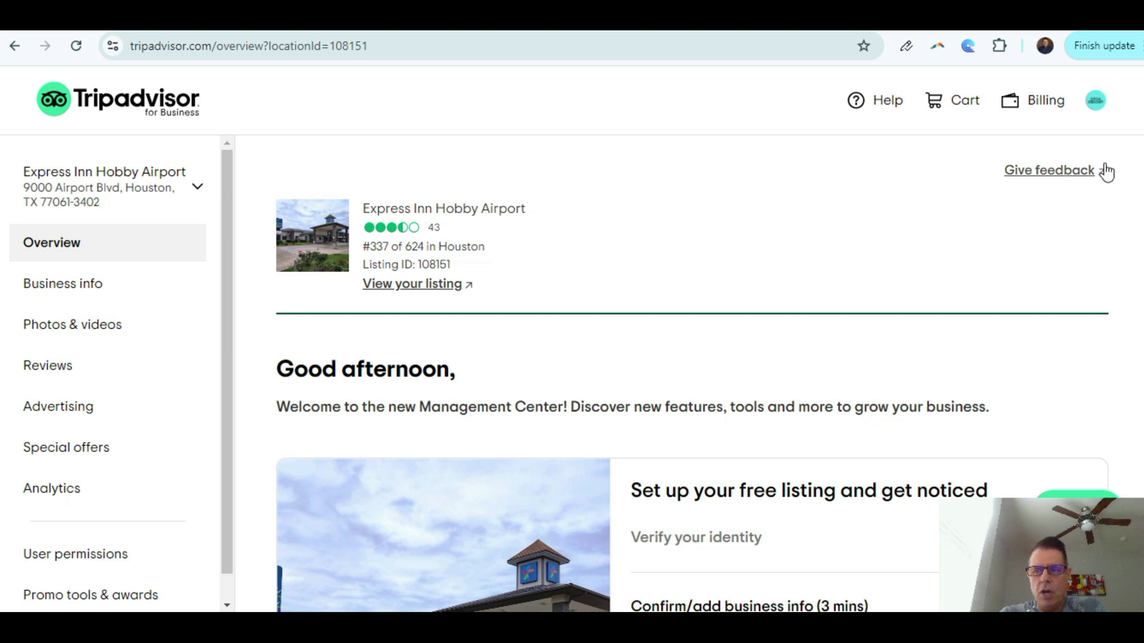
scroll(691, 373, "down", 2)
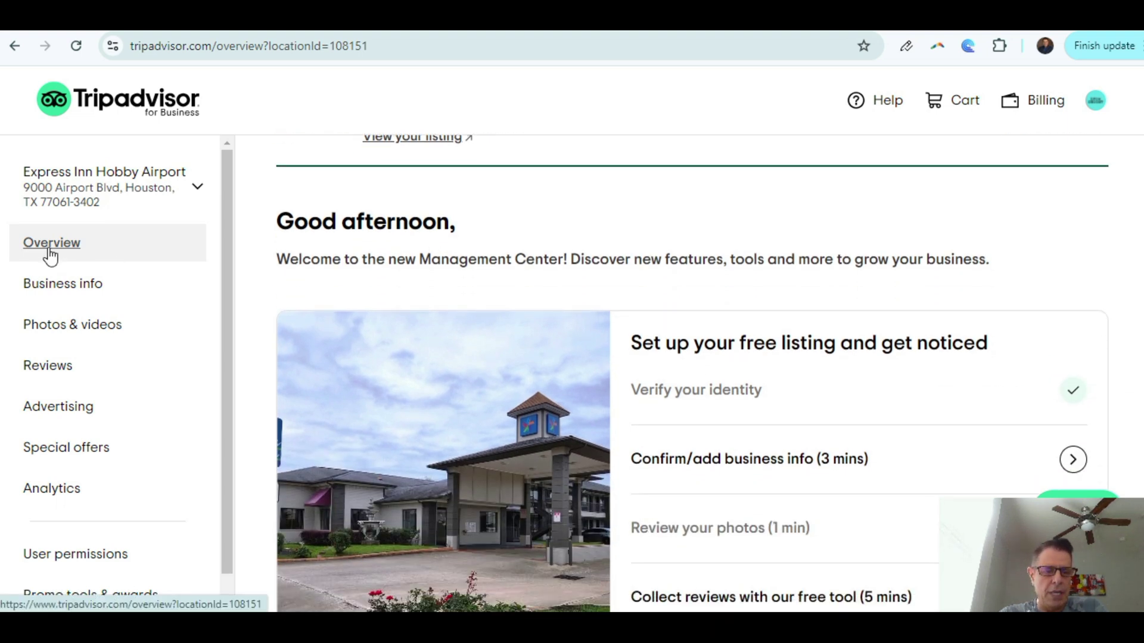
left_click(48, 284)
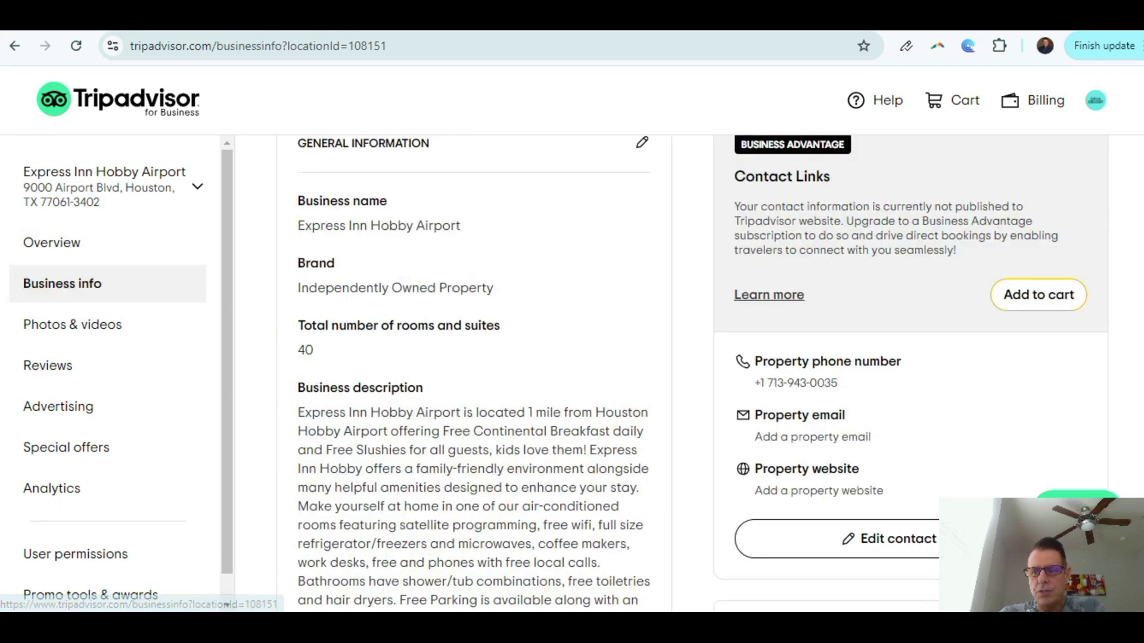
scroll(1137, 215, "down", 4)
scroll(1136, 215, "down", 10)
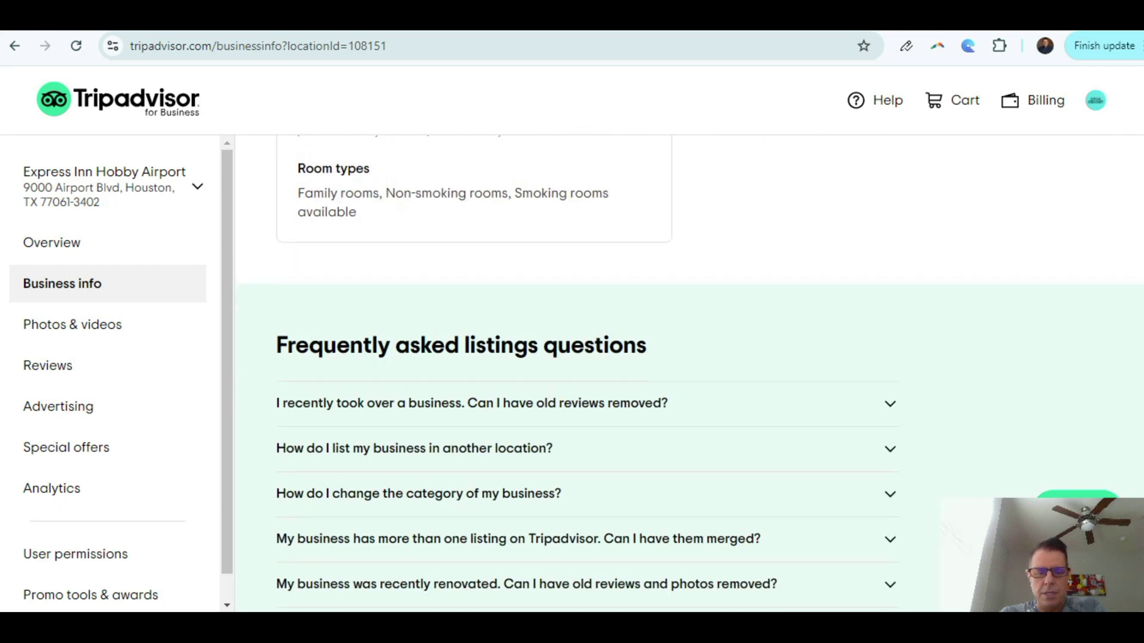
scroll(1136, 214, "down", 1)
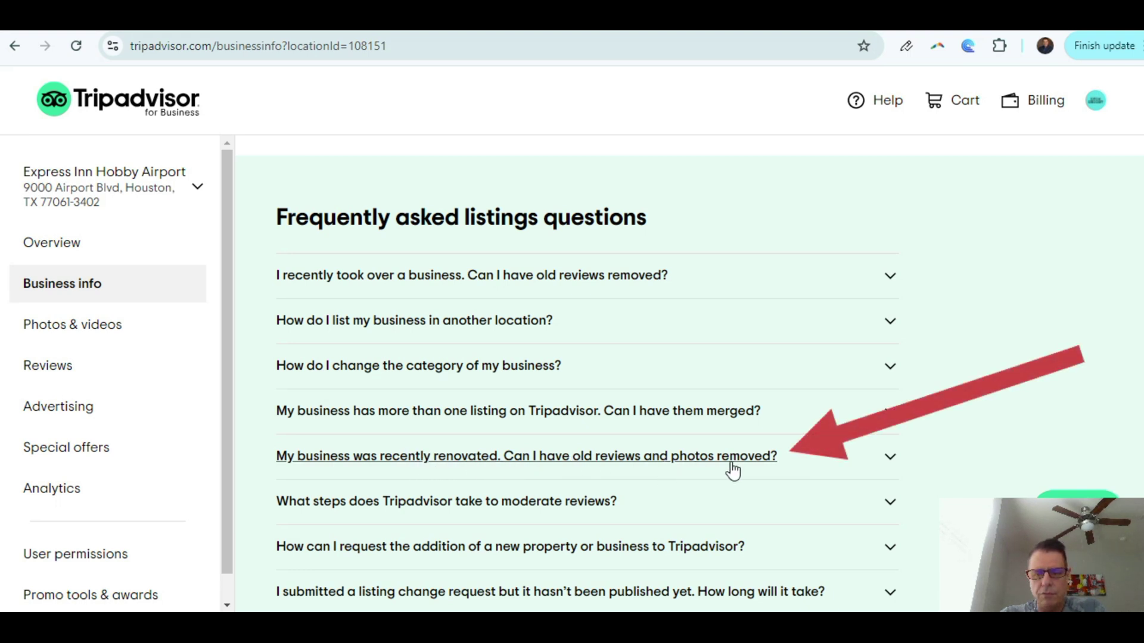
left_click(891, 460)
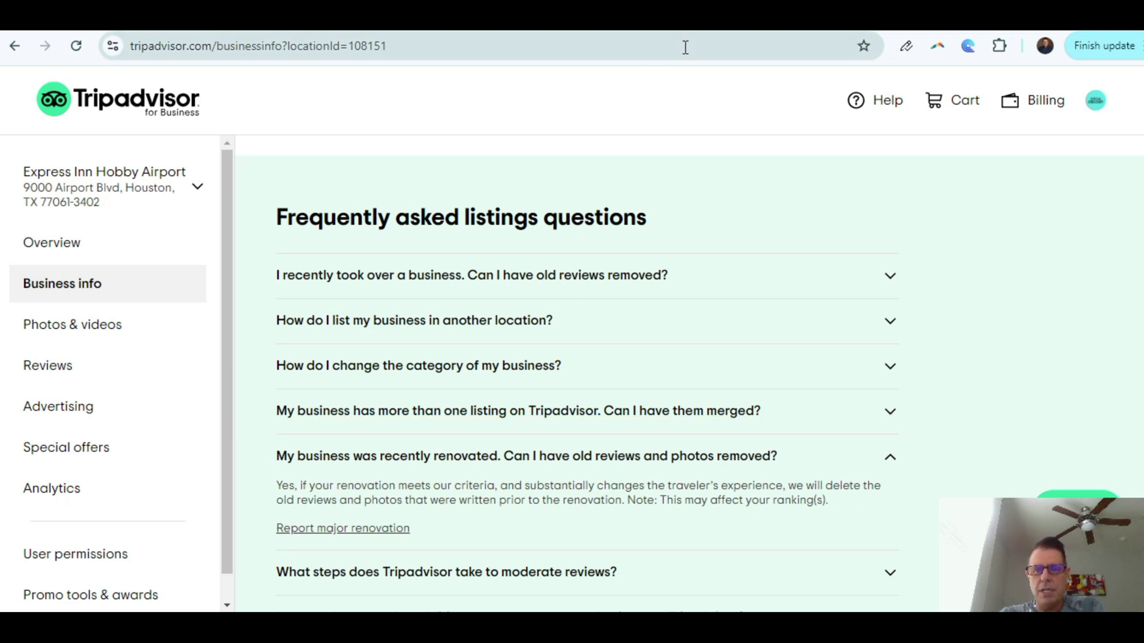
Switch to the Houston hotels page and examine the ranked hotel listings, prices, review ratings and sponsored placements.
left_click(725, 33)
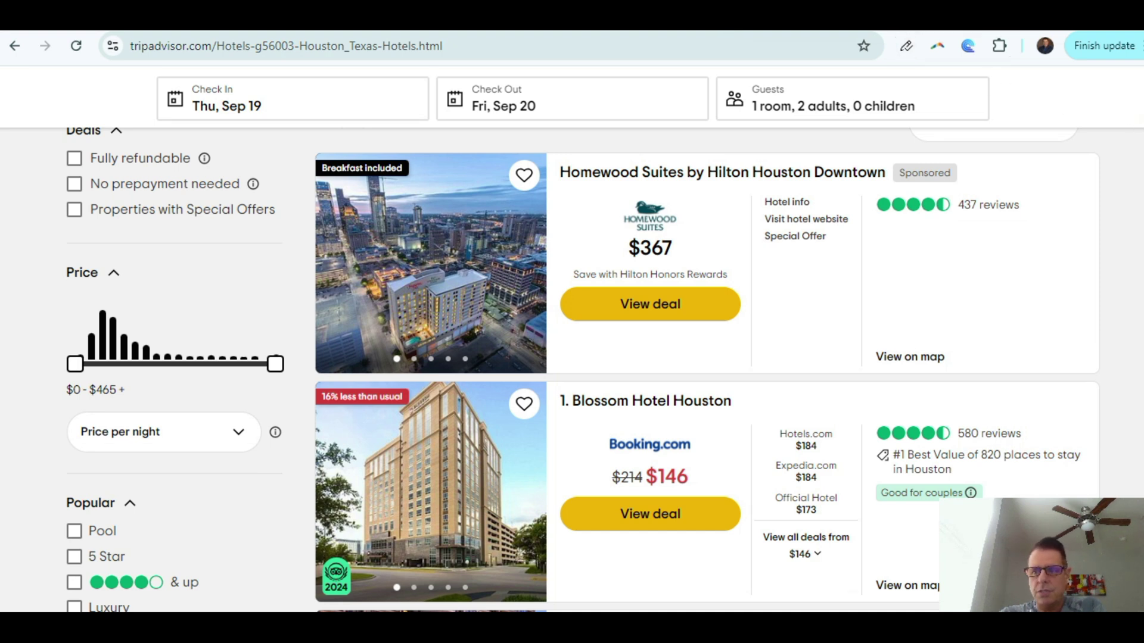
scroll(583, 370, "down", 4)
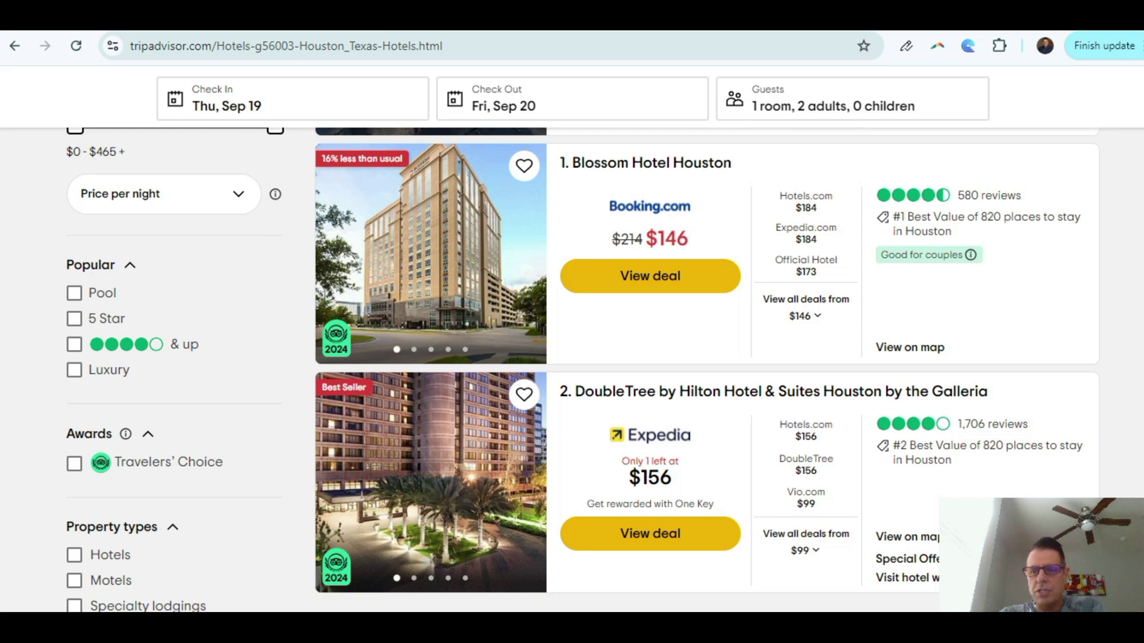
scroll(583, 370, "down", 4)
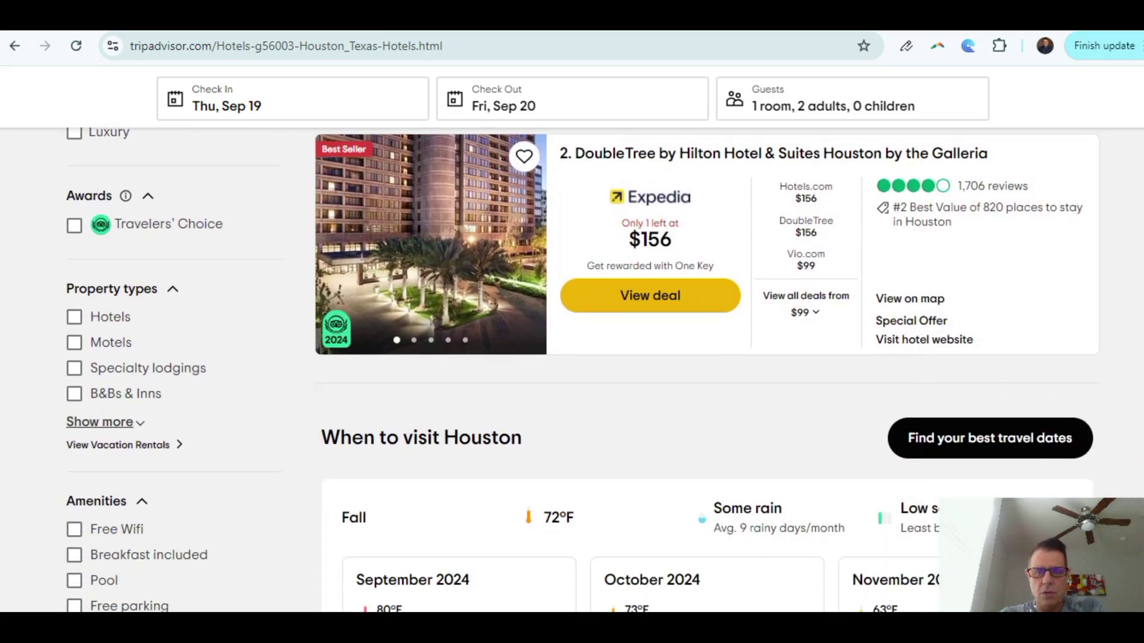
scroll(582, 370, "down", 10)
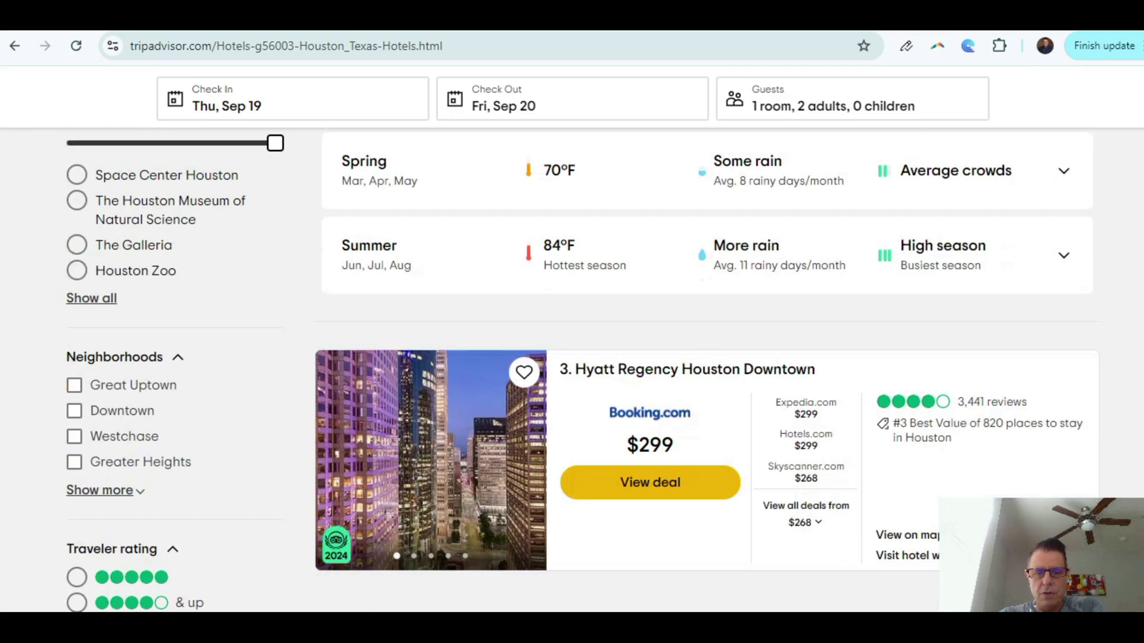
scroll(1143, 171, "down", 3)
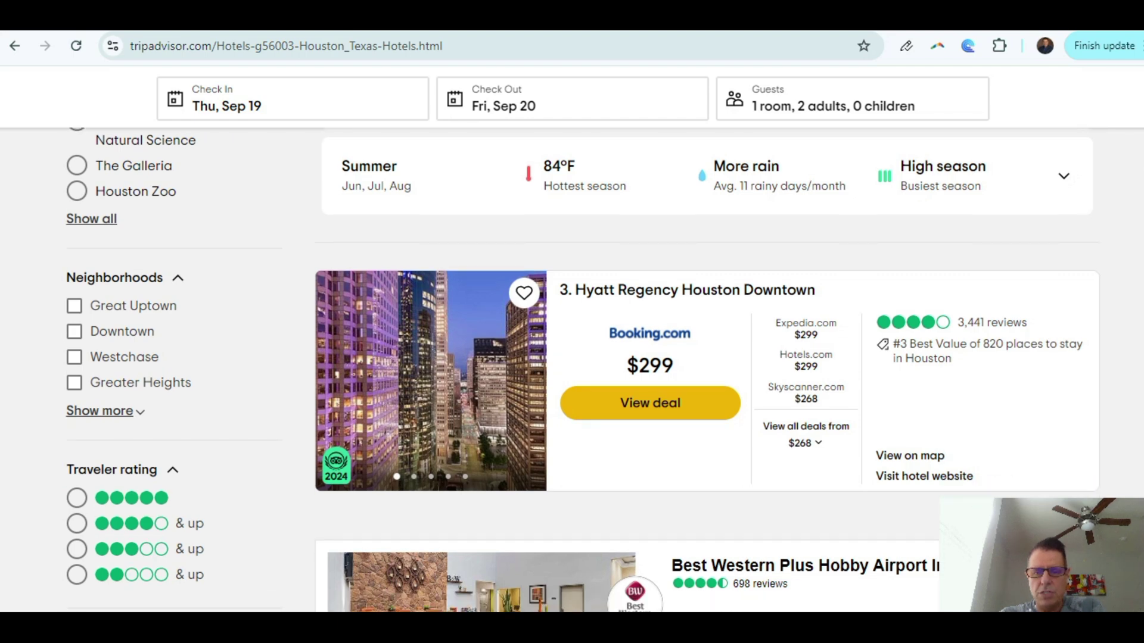
scroll(1143, 172, "down", 2)
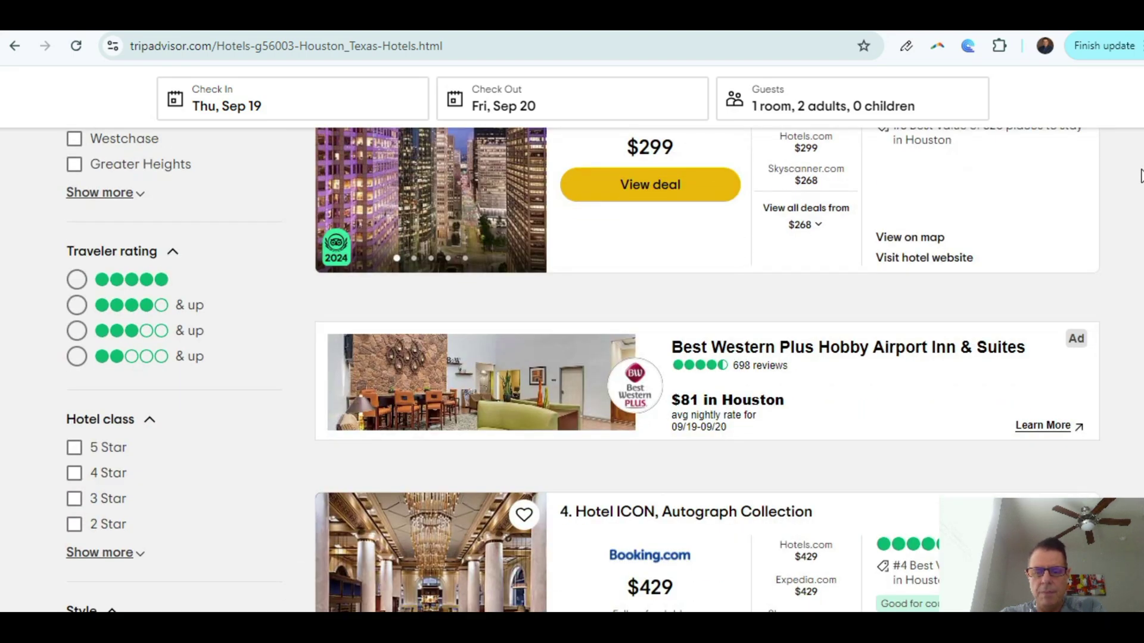
scroll(1142, 177, "down", 1)
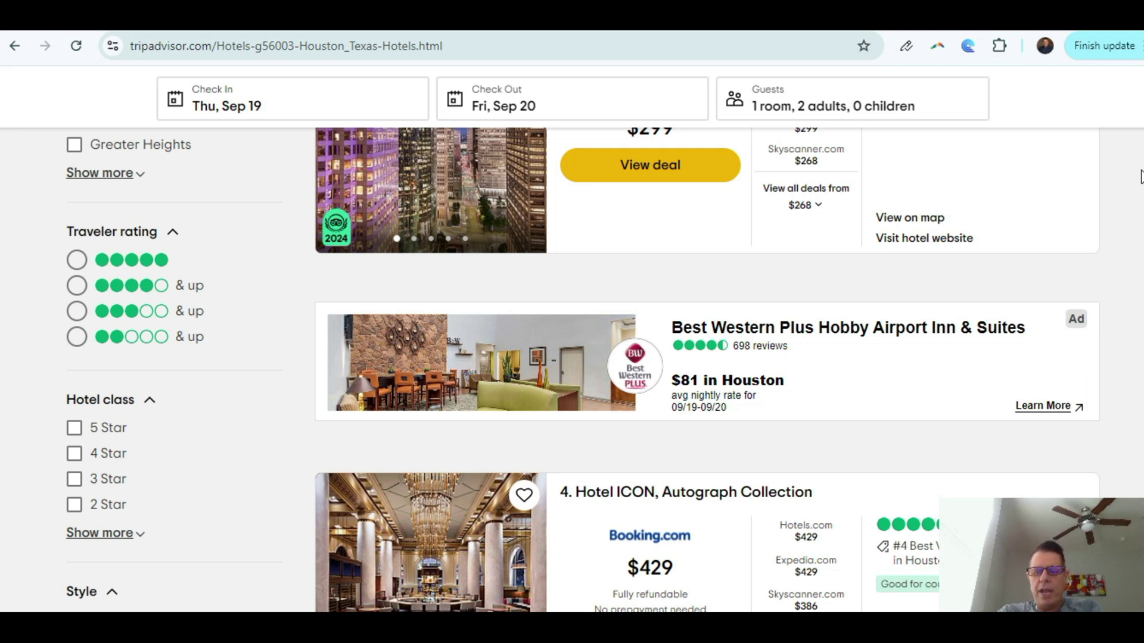
left_click_drag(1141, 171, 1143, 156)
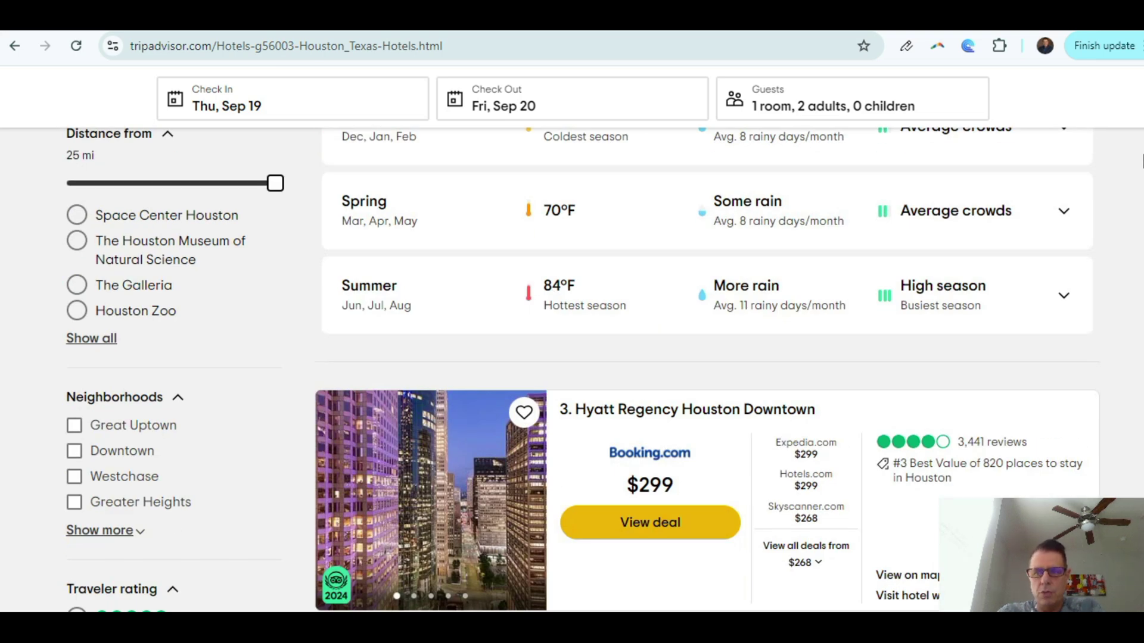
left_click_drag(1143, 155, 1143, 146)
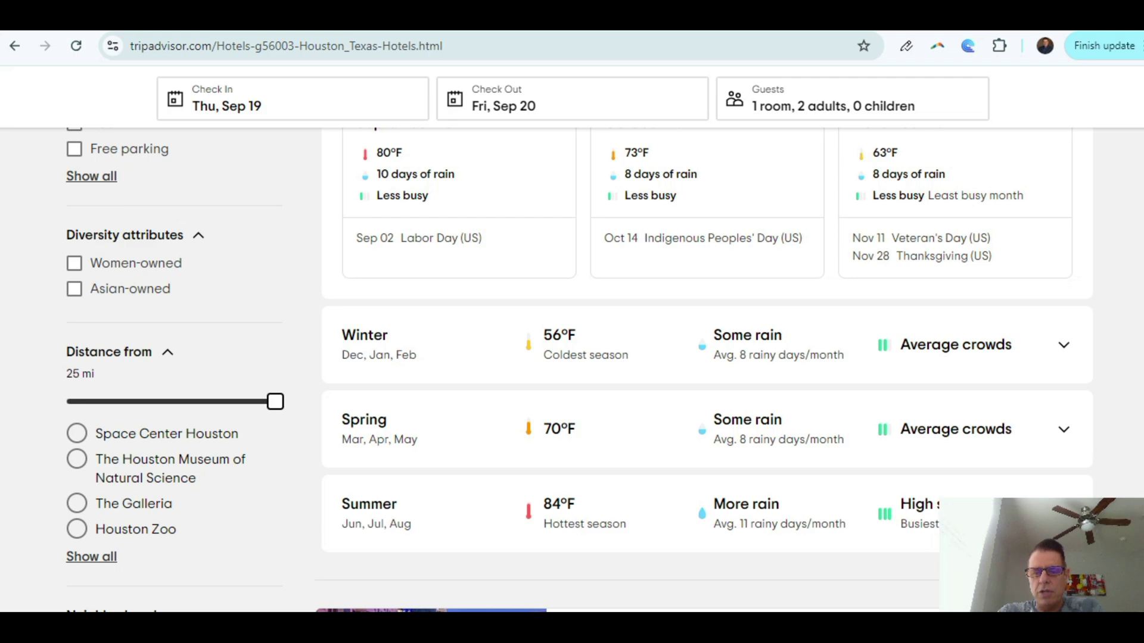
scroll(596, 370, "up", 7)
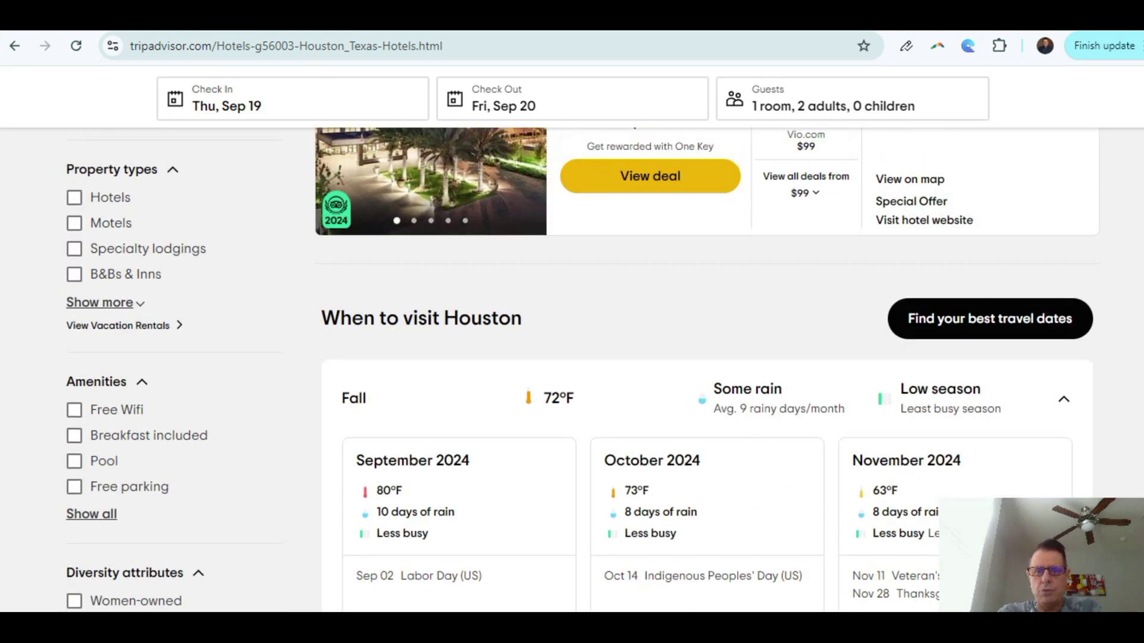
scroll(707, 369, "up", 5)
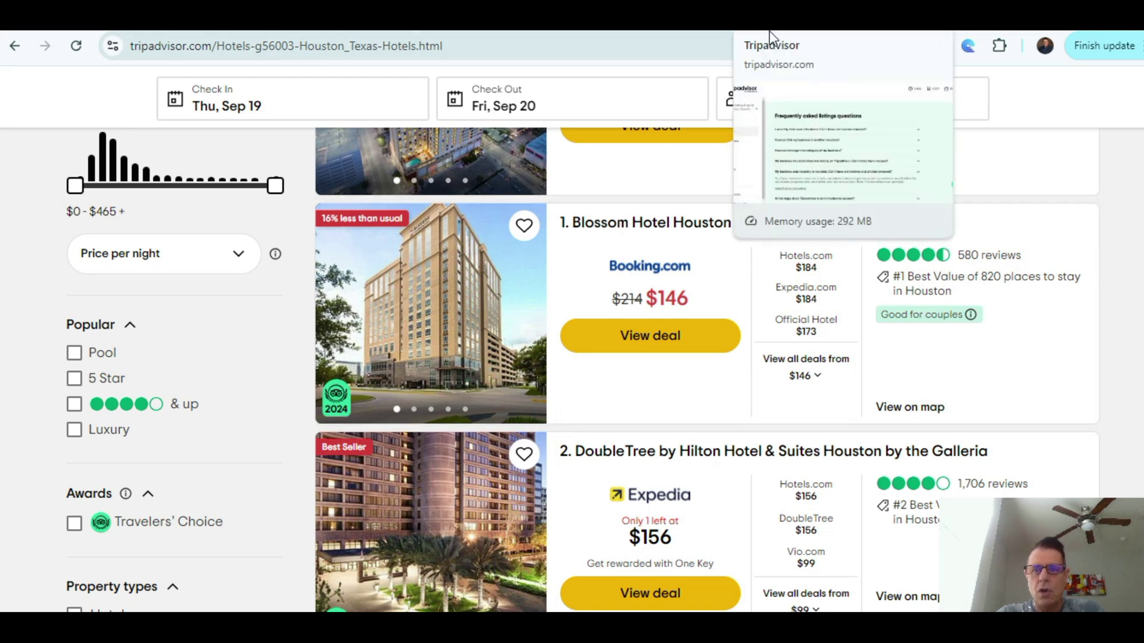
Follow the Report major renovation link from the listing FAQs and enter "renovation" as the virtual support assistant question.
left_click(789, 34)
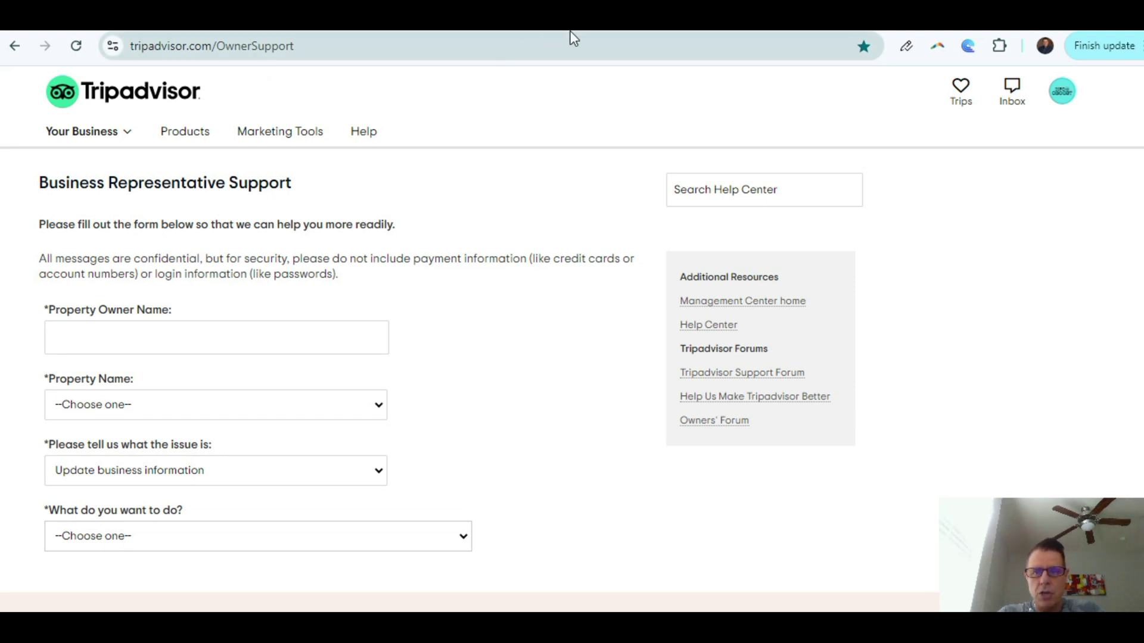
left_click(752, 35)
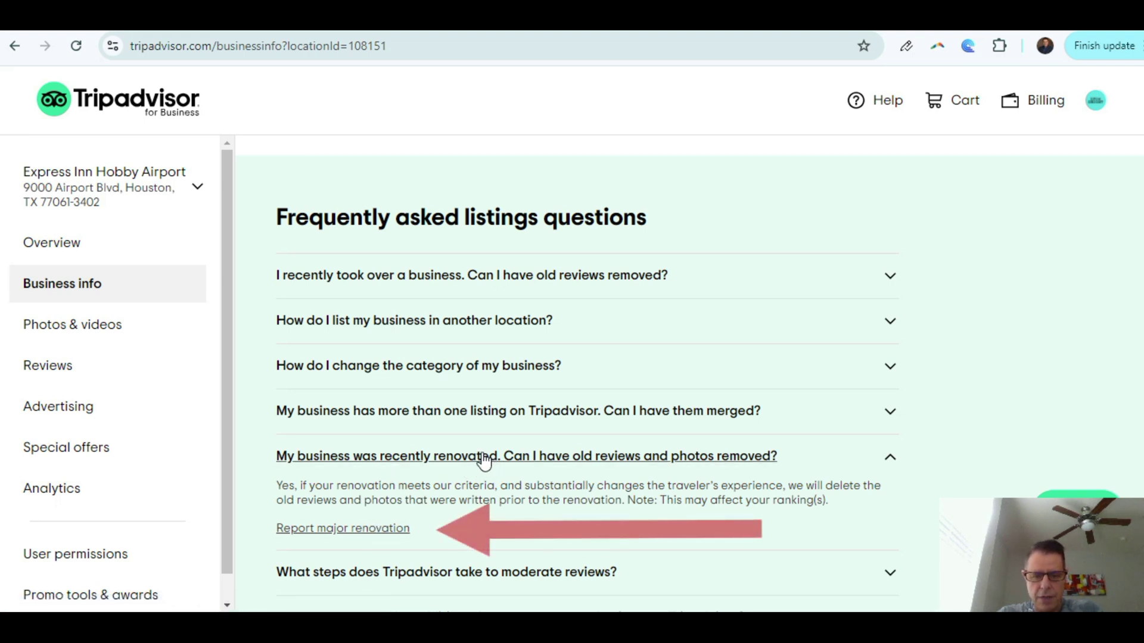
left_click(376, 536)
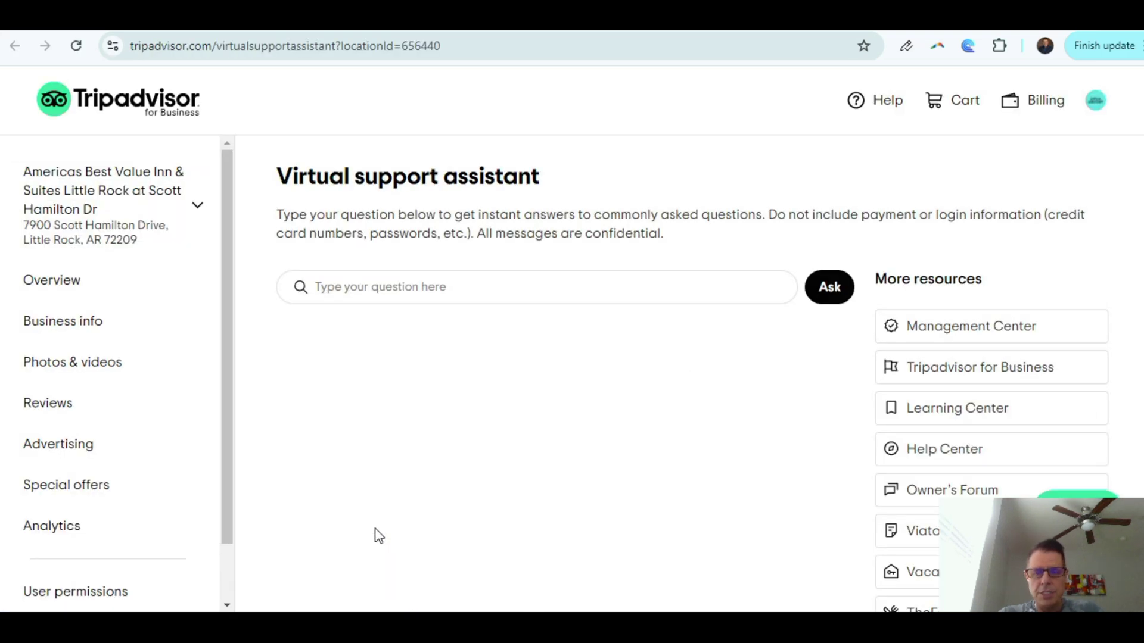
left_click(508, 292)
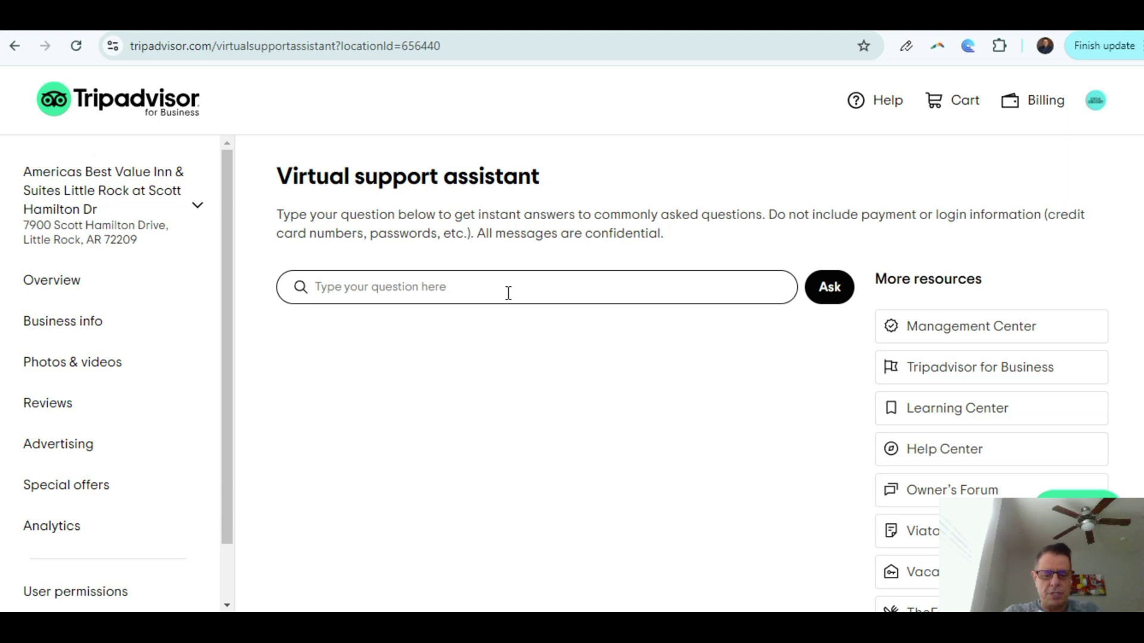
type("renovation")
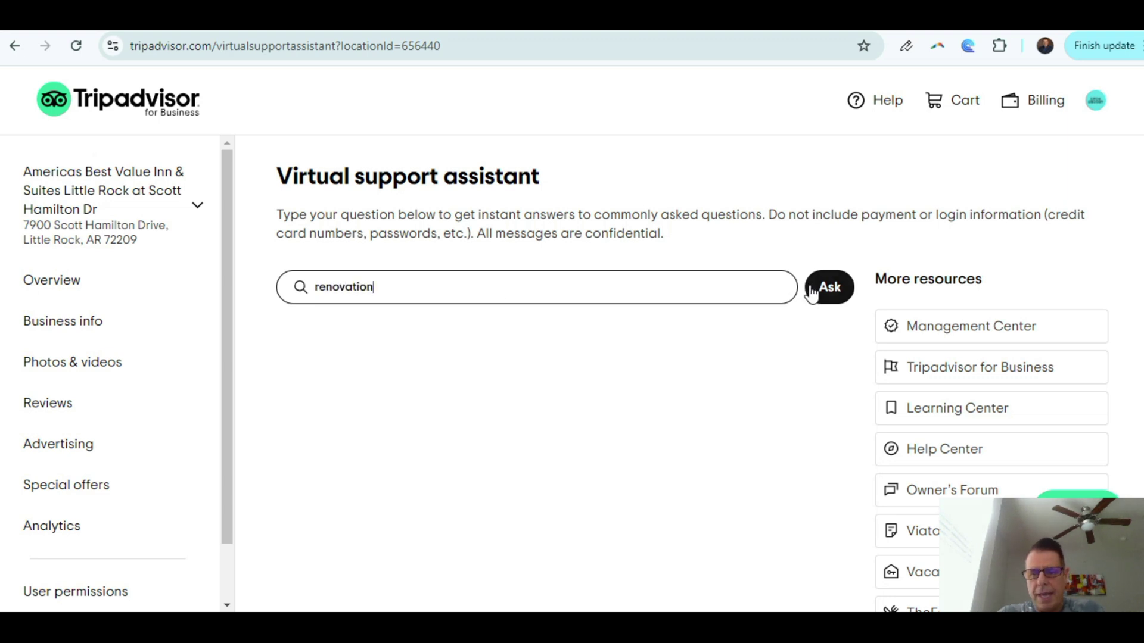
Return to the Business Representative Support form and look through the verified properties offered for Property Name.
left_click(799, 35)
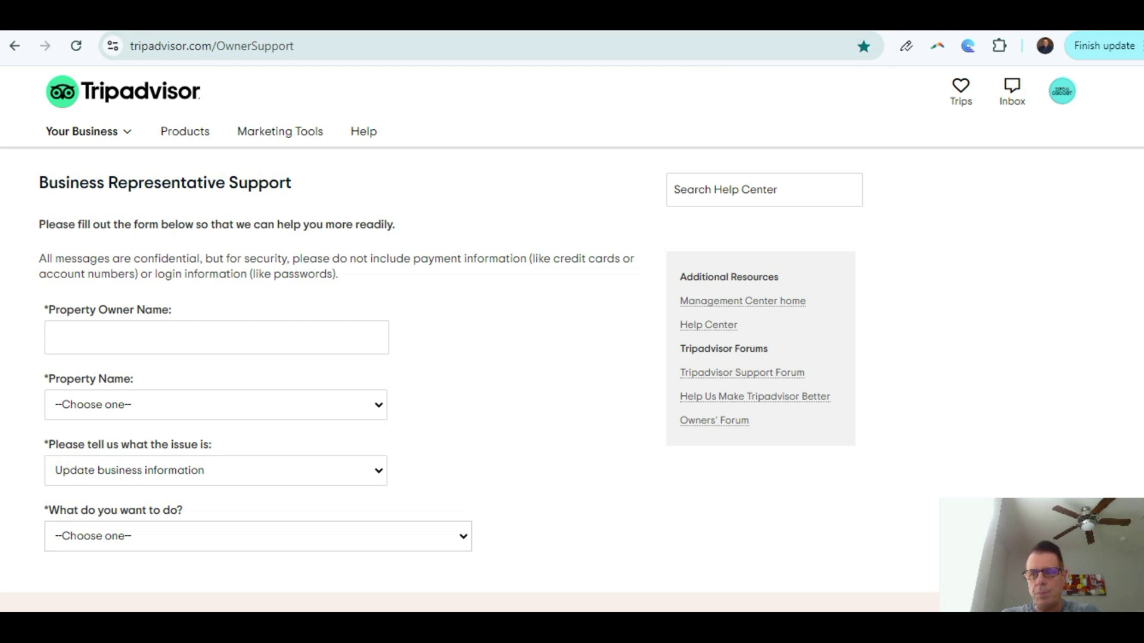
scroll(572, 339, "down", 3)
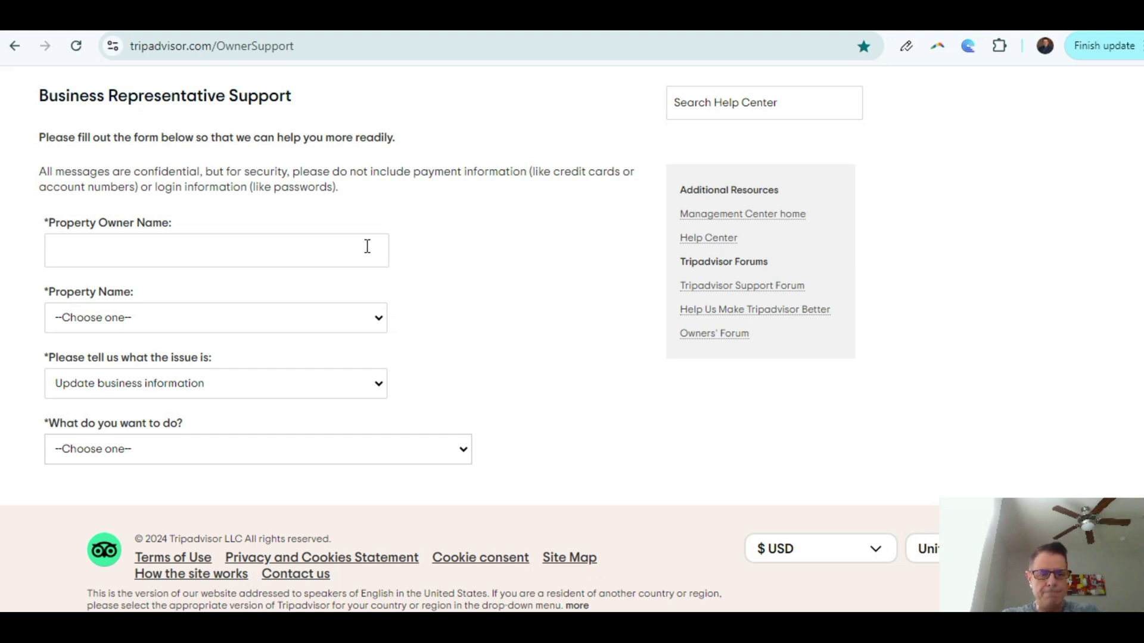
left_click(381, 319)
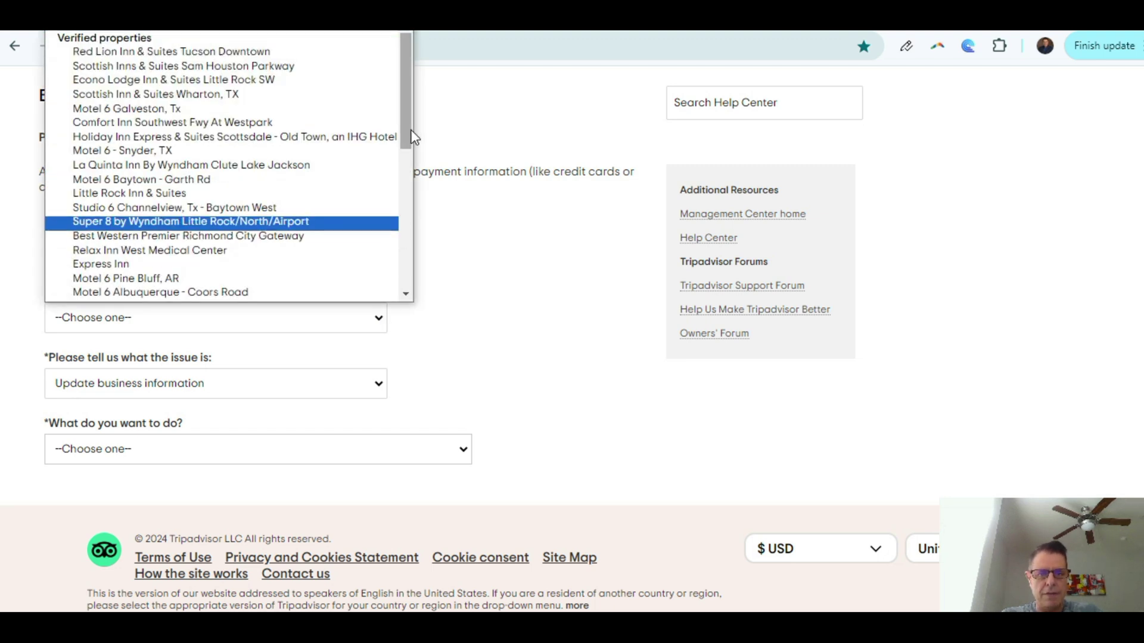
left_click_drag(409, 126, 389, 267)
left_click(506, 272)
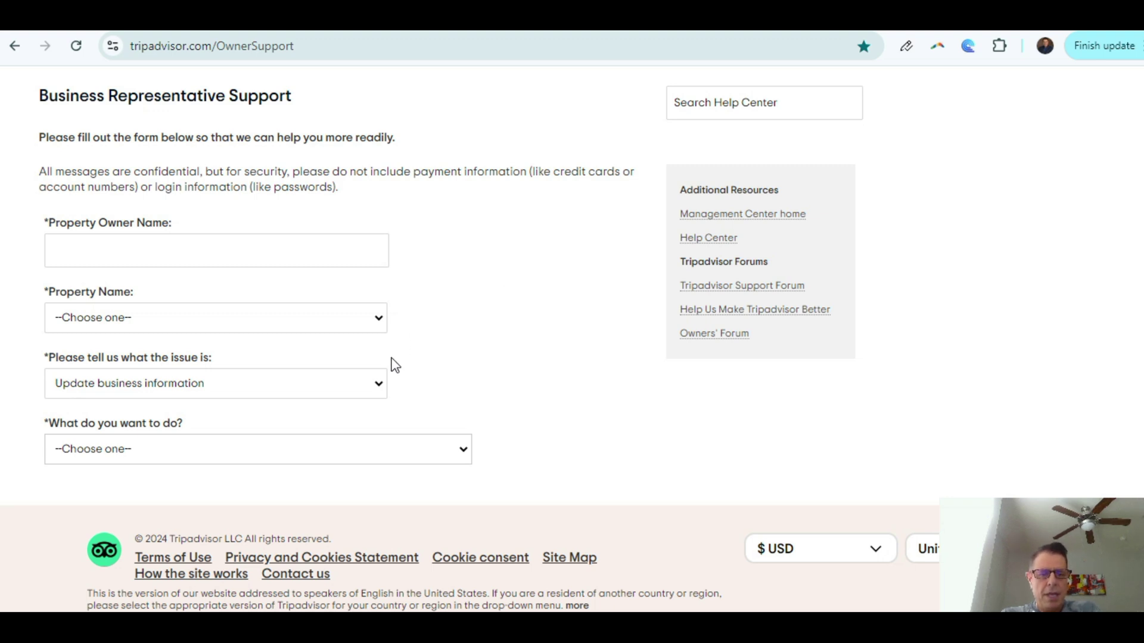
Set the issue to Update business information and the request to Report major renovation, and review the required documentation and date fields.
left_click(380, 387)
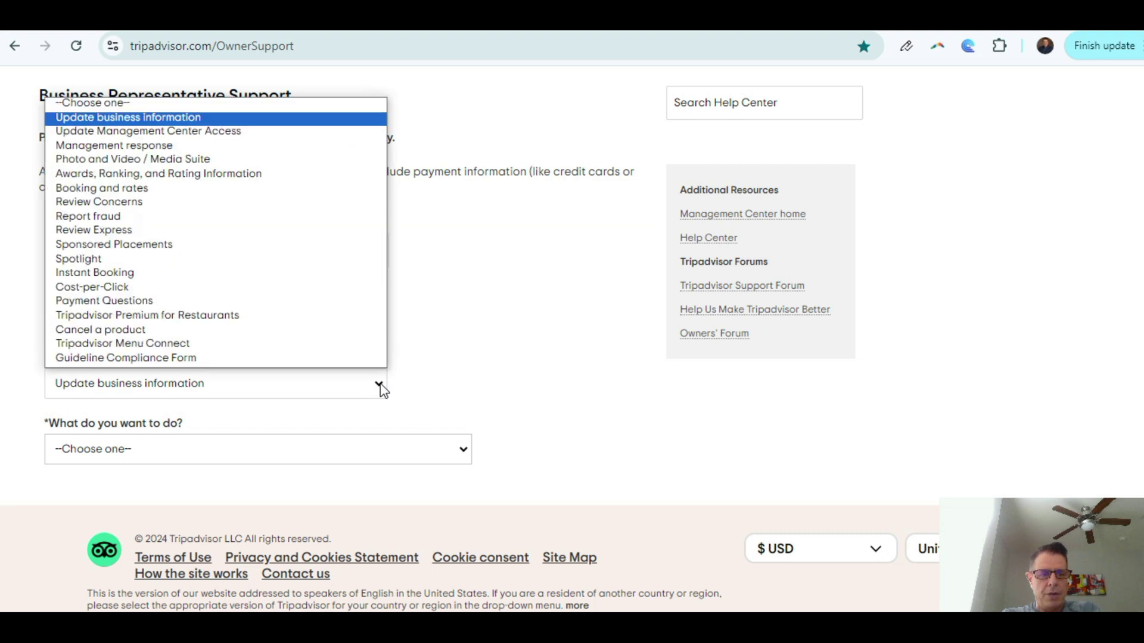
left_click(263, 123)
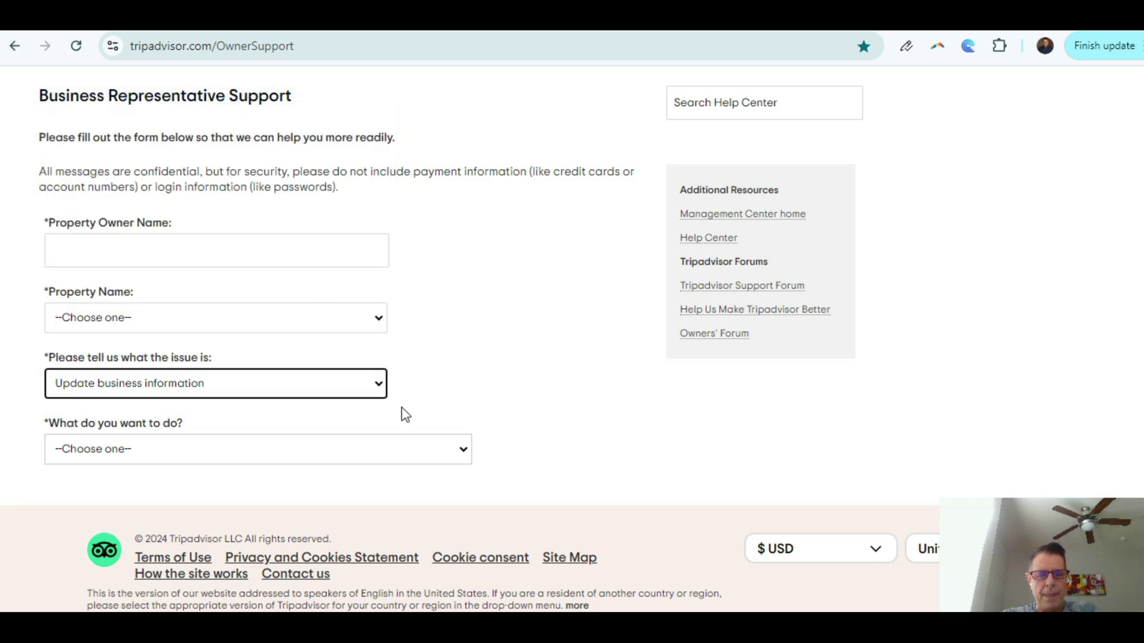
left_click(439, 461)
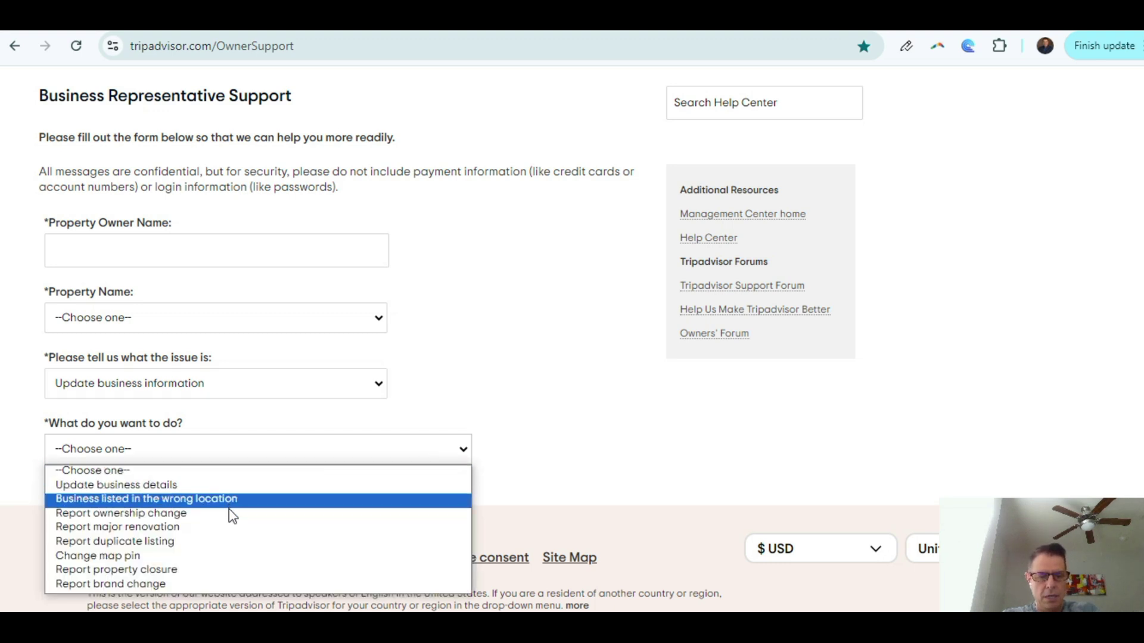
left_click(233, 529)
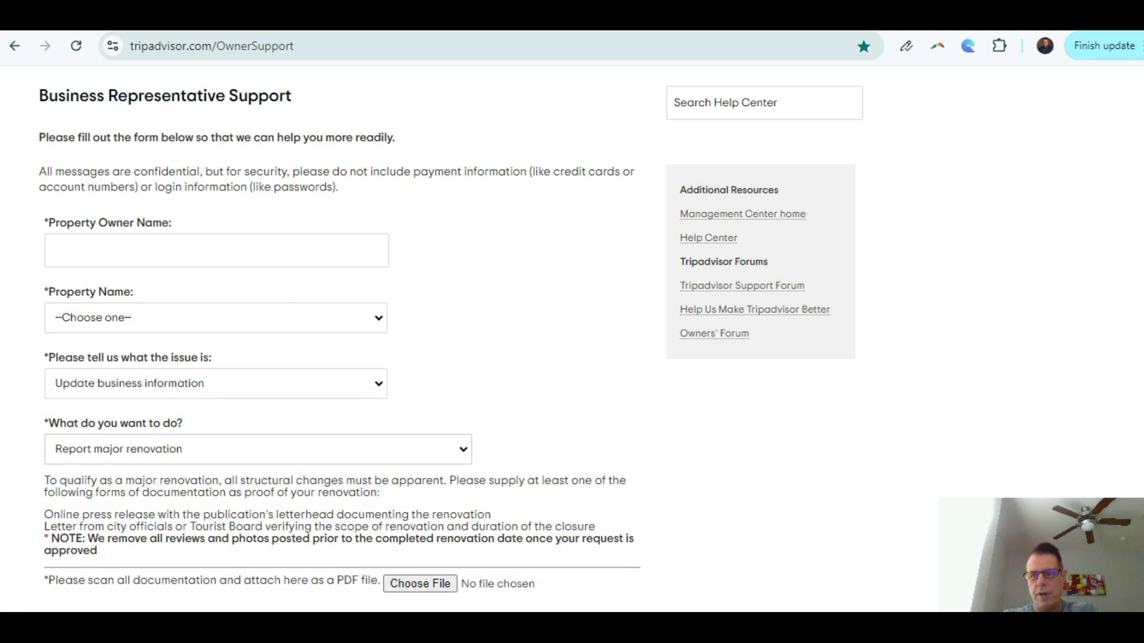
scroll(450, 334, "down", 3)
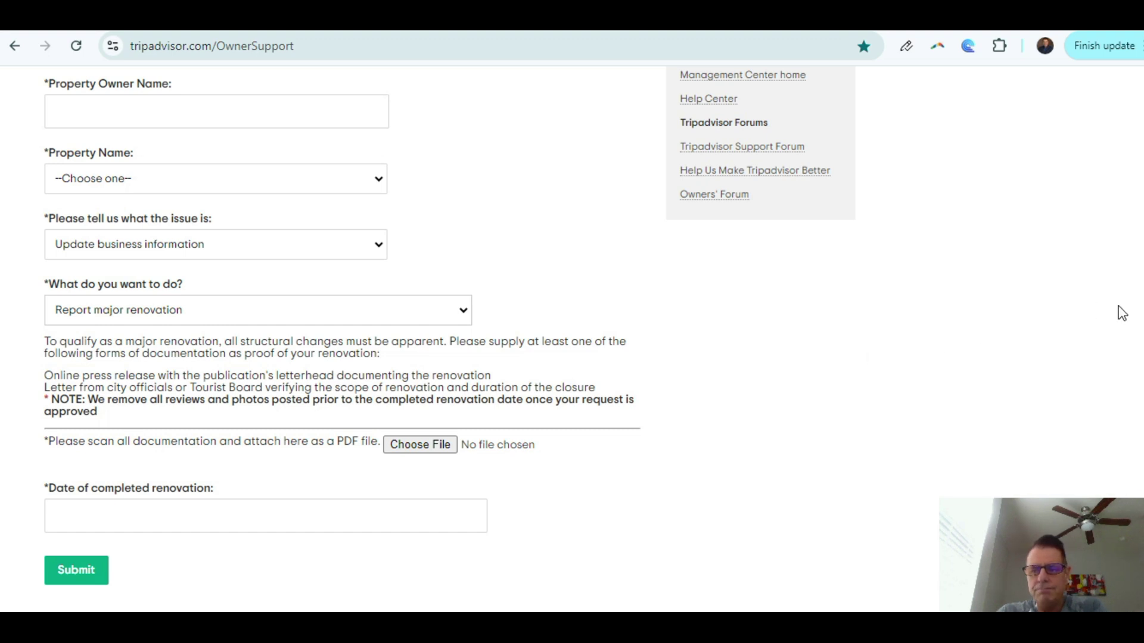
scroll(572, 334, "up", 3)
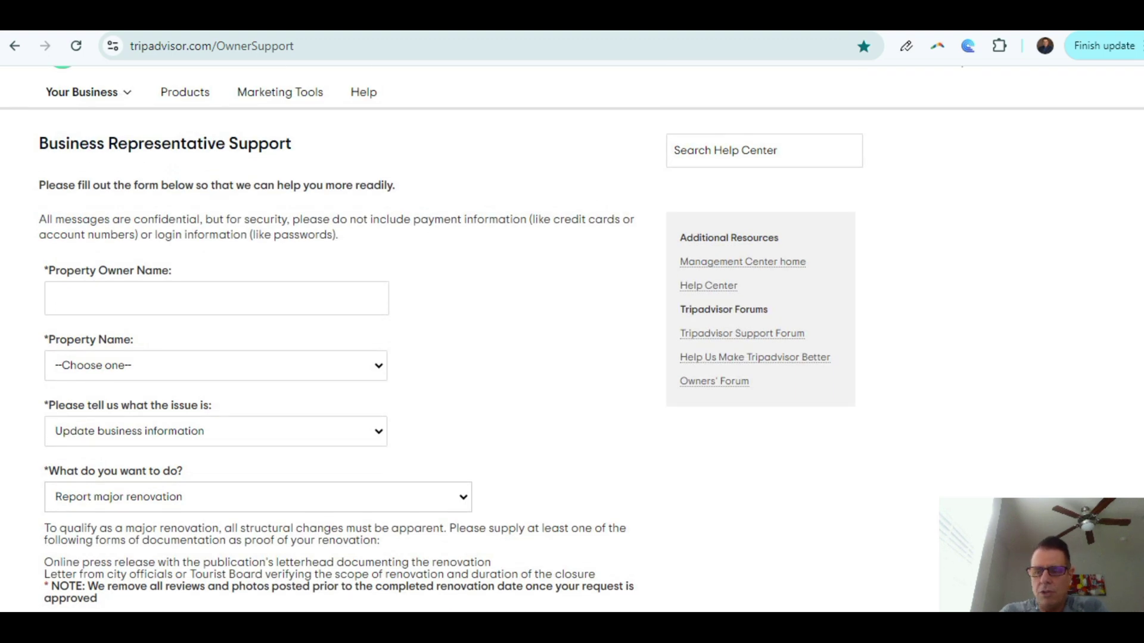